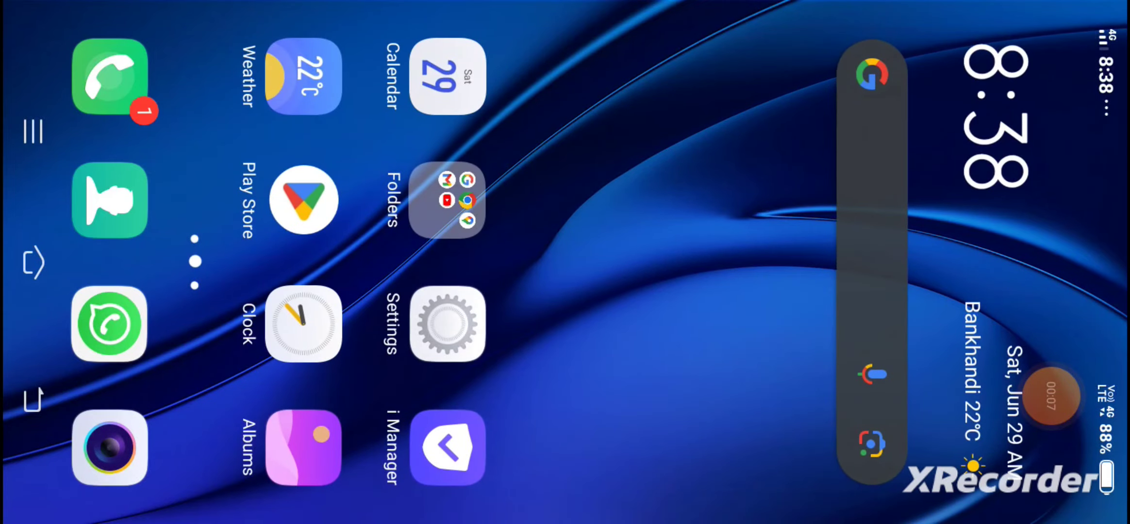
# Step: Open Chrome from the Google apps folder to reach the ringtone download search results
pyautogui.click(447, 199)
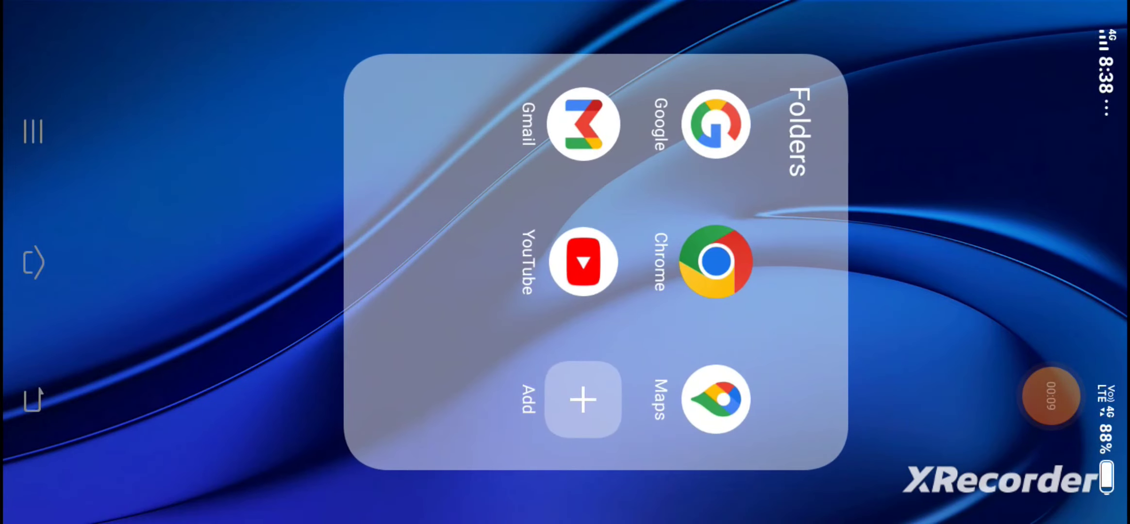
pyautogui.click(714, 262)
pyautogui.hotkey('alt', 'Left')
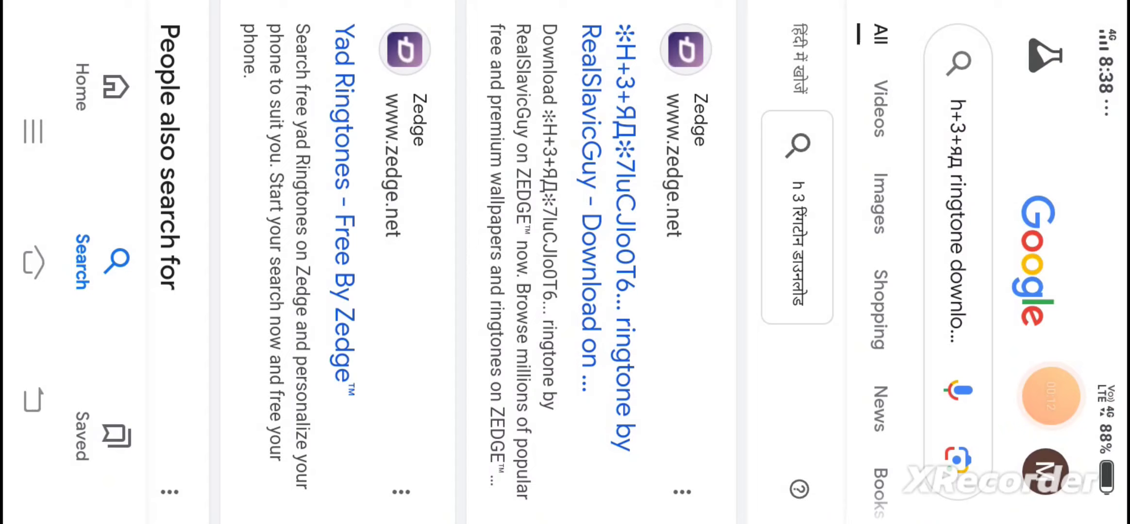
pyautogui.click(958, 221)
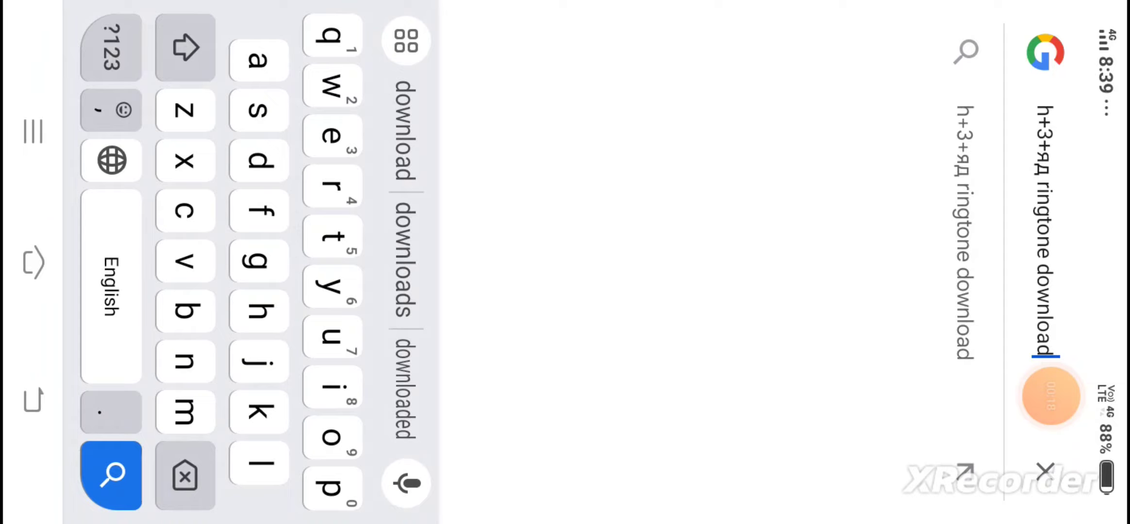
pyautogui.press('Return')
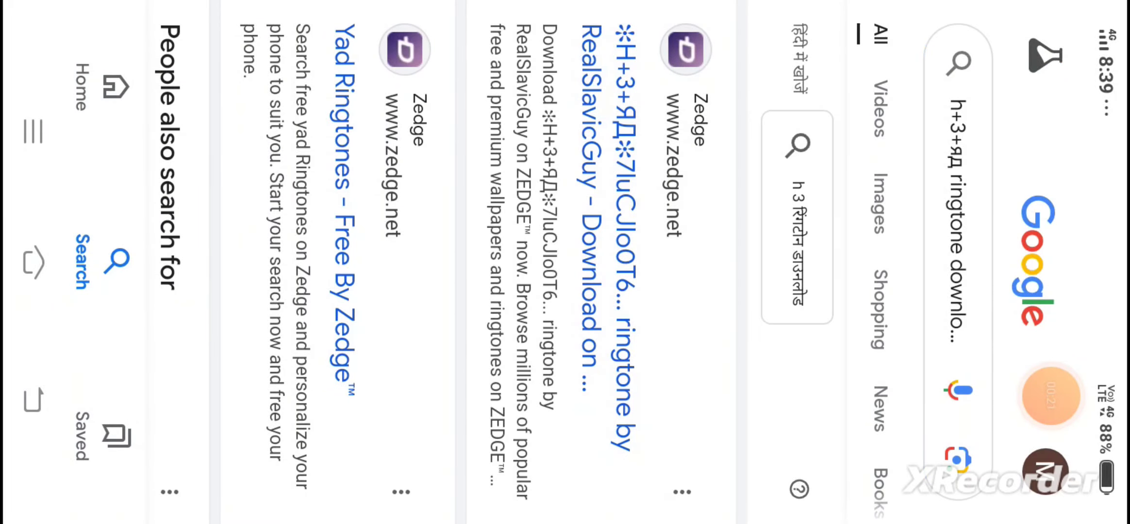
# Step: Preview the h_3_7lucjio0t6 ringtone on Zedge and start its download
pyautogui.click(609, 221)
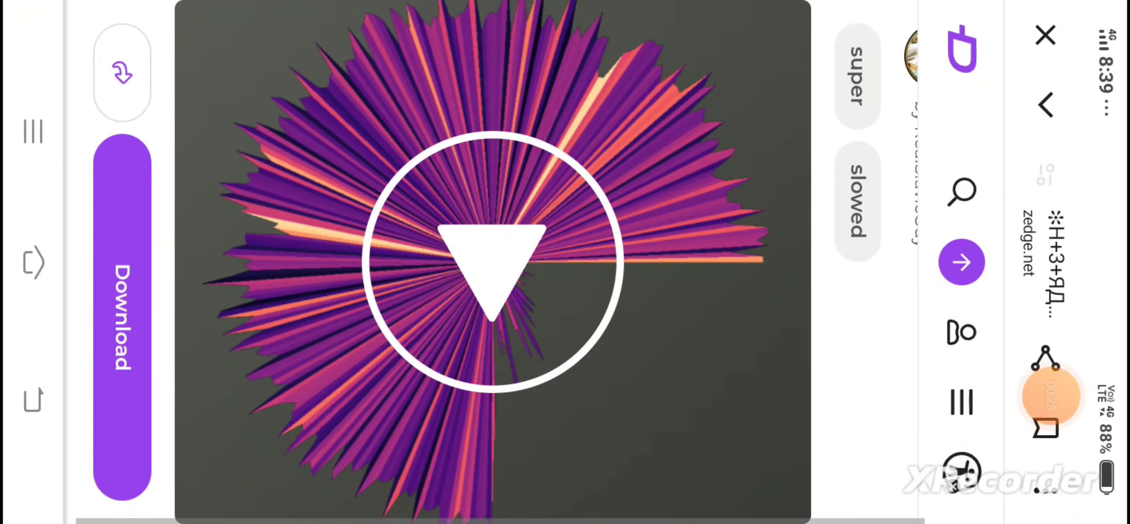
pyautogui.click(492, 262)
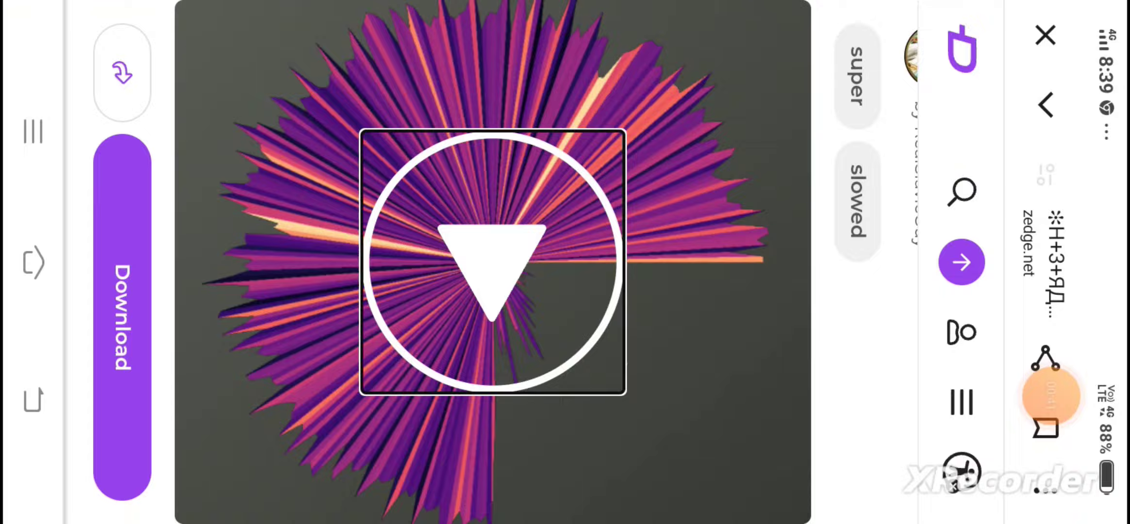
pyautogui.click(122, 318)
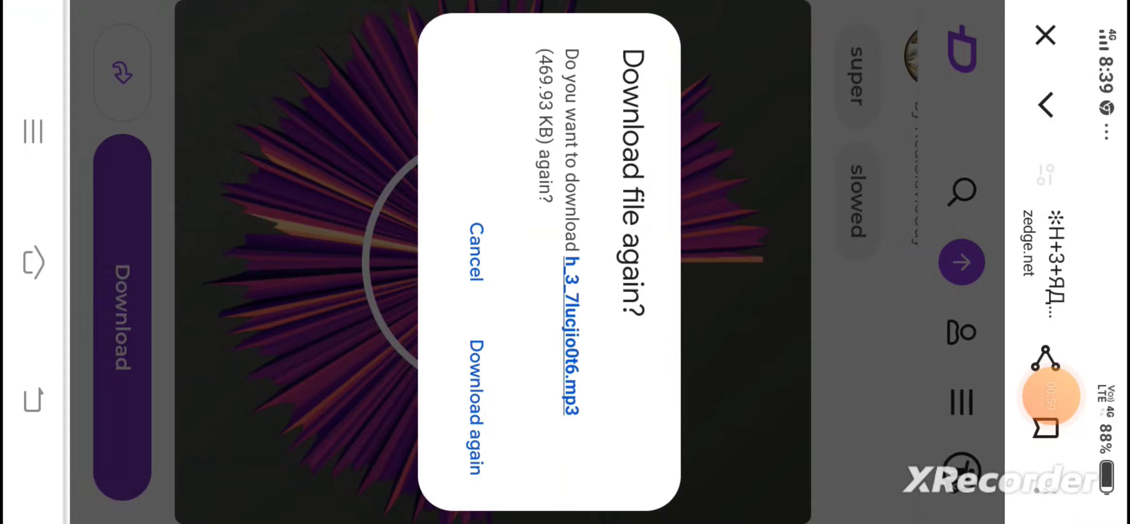
# Step: Dismiss the download prompt and open the phone's Settings from the home screen
pyautogui.press('Escape')
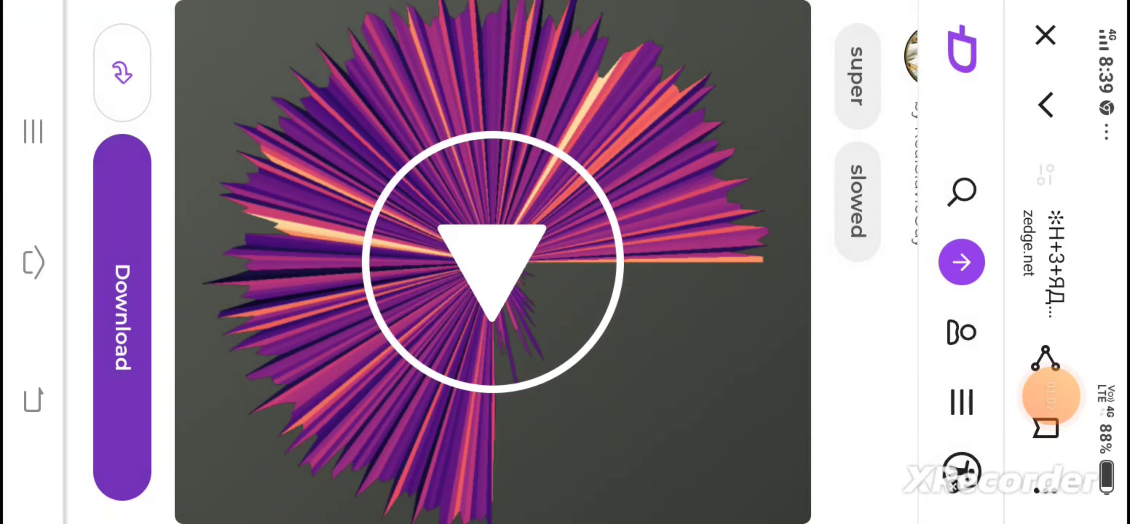
pyautogui.press('super')
pyautogui.click(447, 324)
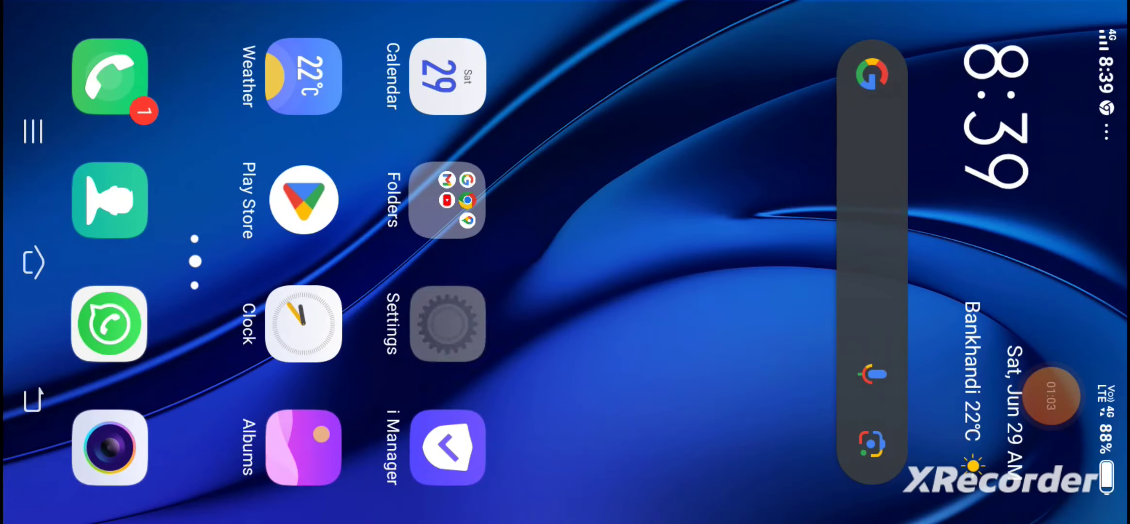
pyautogui.scroll(-2, 500, 274)
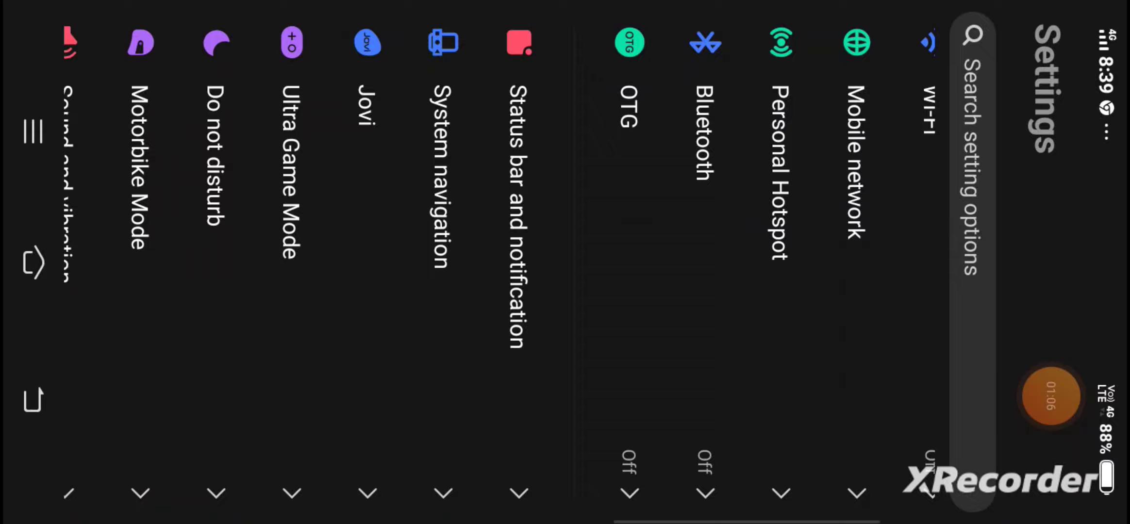
pyautogui.scroll(-3, 500, 274)
pyautogui.scroll(-1, 499, 275)
pyautogui.scroll(-2, 500, 274)
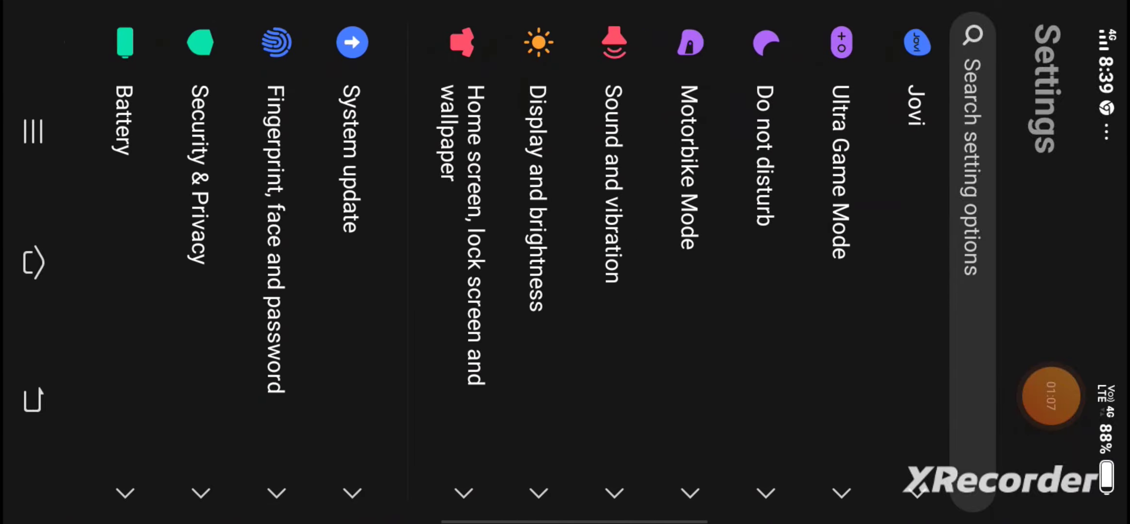
# Step: Open the incoming call ringtone choices under Sound and vibration
pyautogui.click(614, 186)
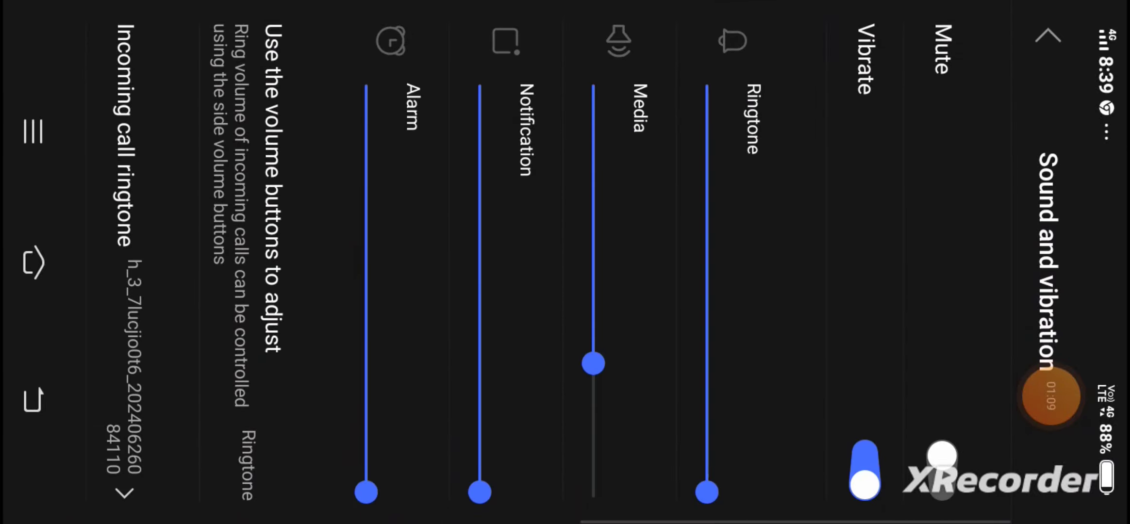
pyautogui.scroll(-1, 530, 265)
pyautogui.scroll(-3, 530, 264)
pyautogui.scroll(-2, 530, 265)
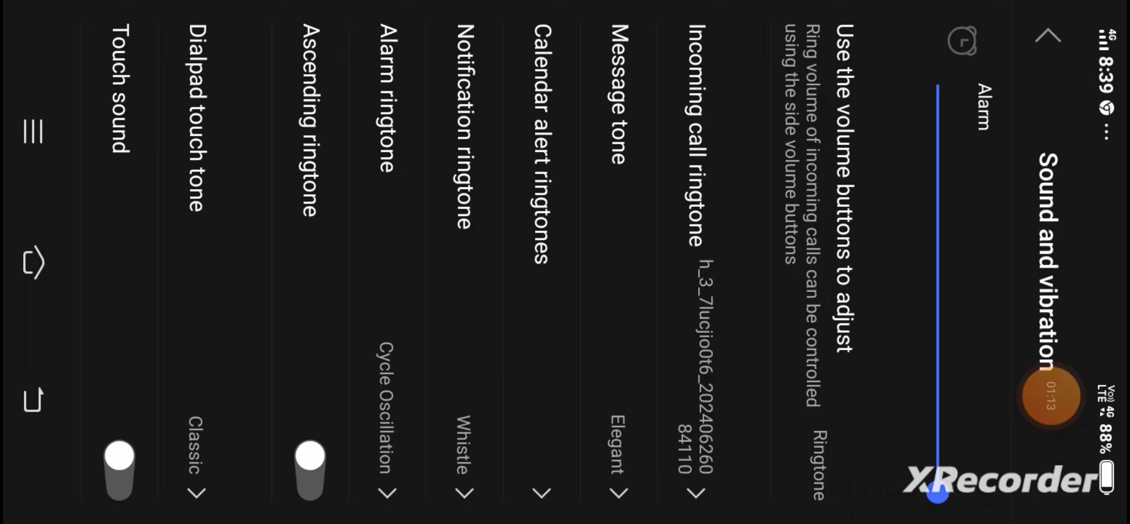
pyautogui.click(697, 247)
pyautogui.scroll(2, 530, 265)
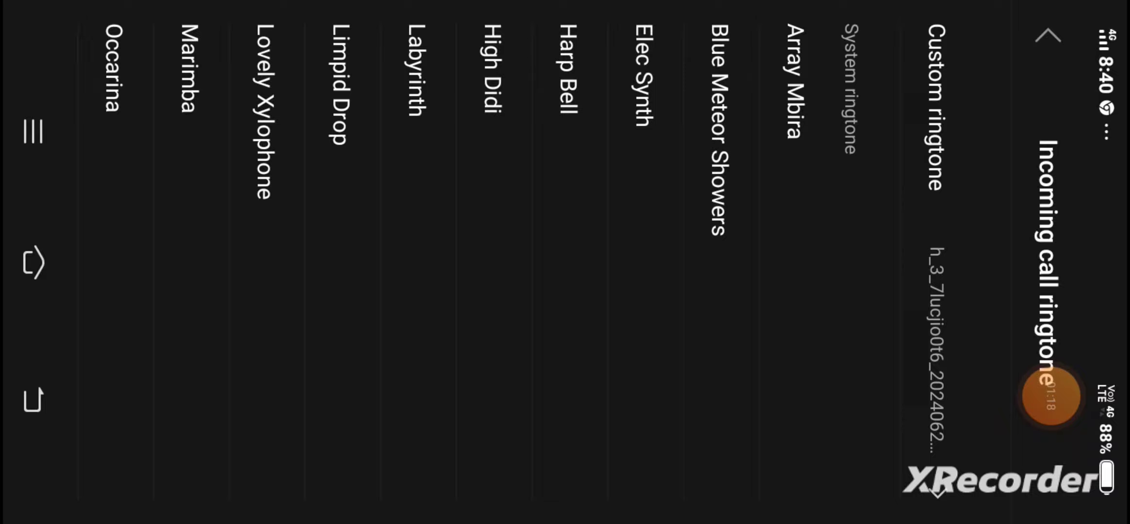
pyautogui.click(934, 177)
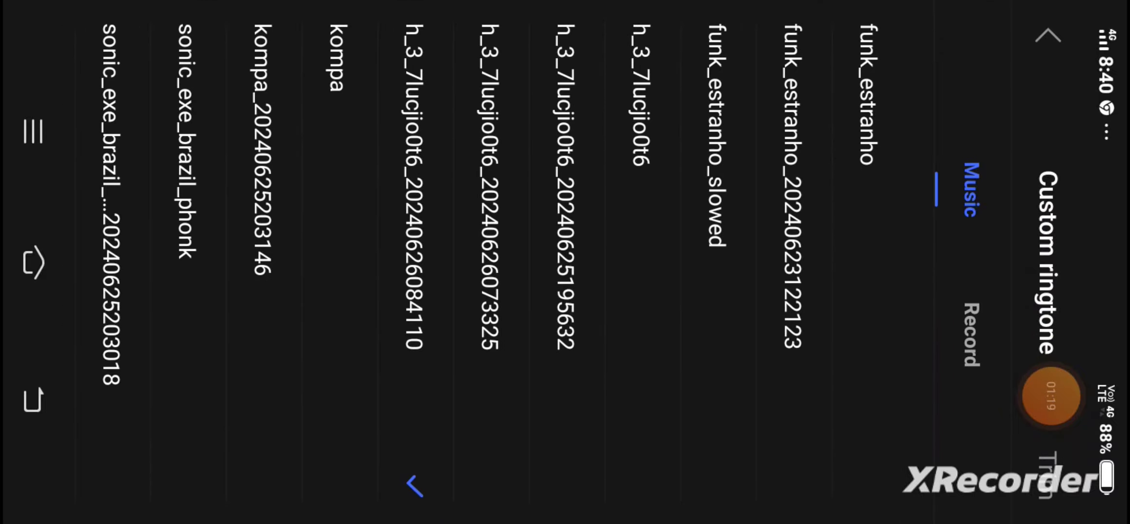
pyautogui.scroll(2, 530, 265)
pyautogui.scroll(-3, 529, 264)
pyautogui.scroll(2, 530, 265)
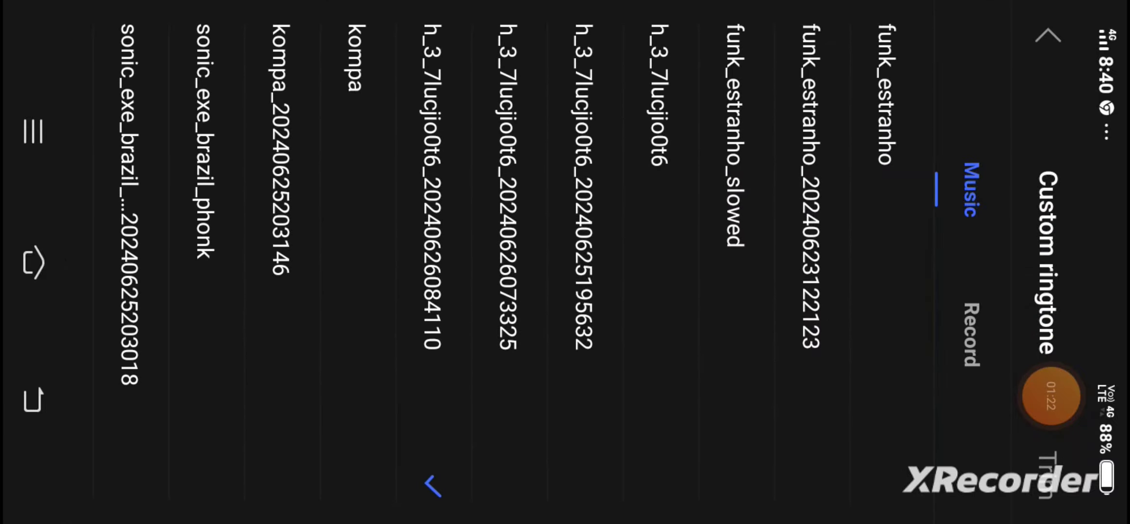
pyautogui.click(819, 221)
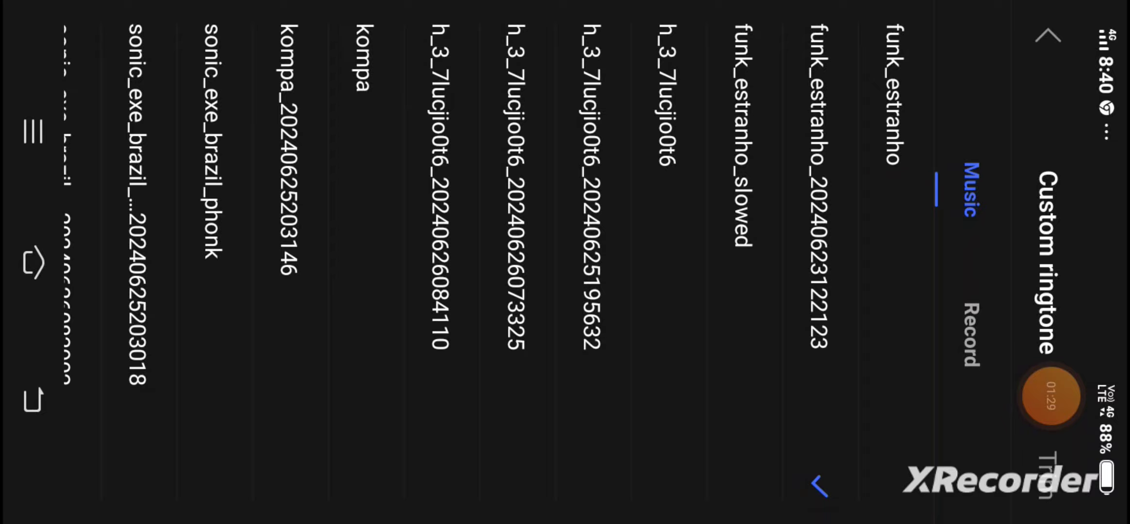
pyautogui.click(213, 265)
pyautogui.press('Escape')
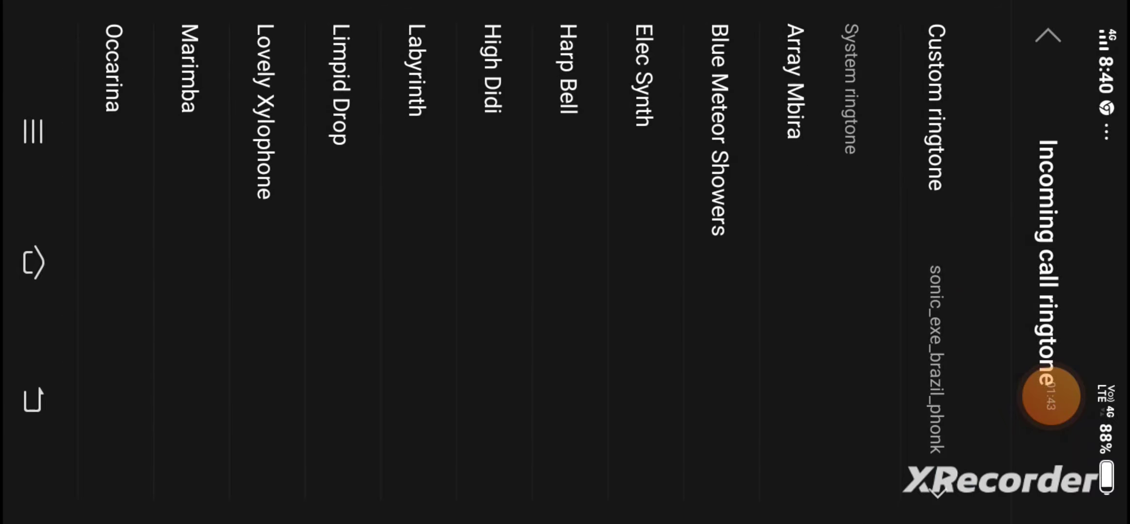
# Step: Pick the h_3_7lucjio0t6 track from the custom ringtone list and leave the trim page
pyautogui.click(936, 106)
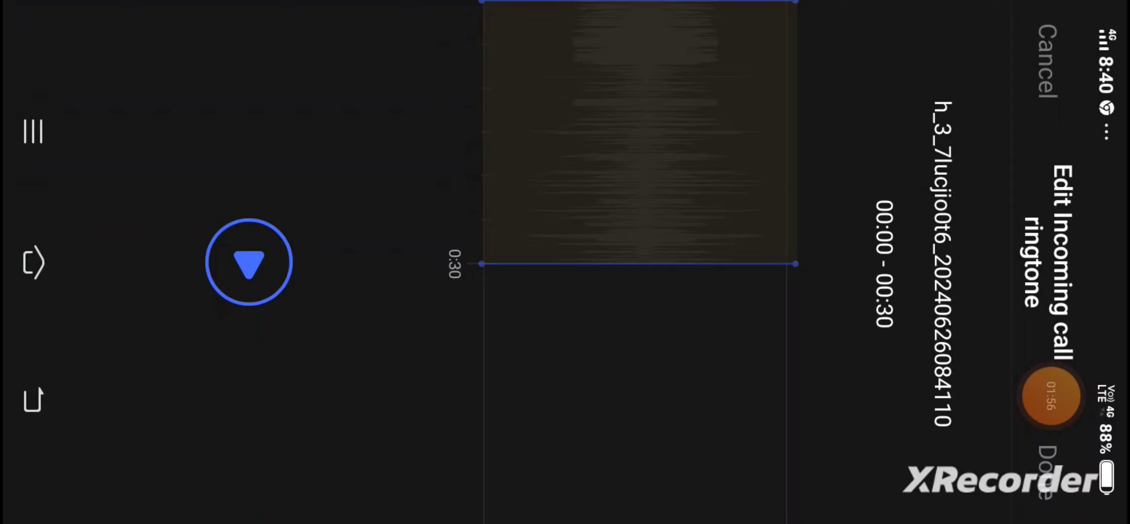
pyautogui.press('Escape')
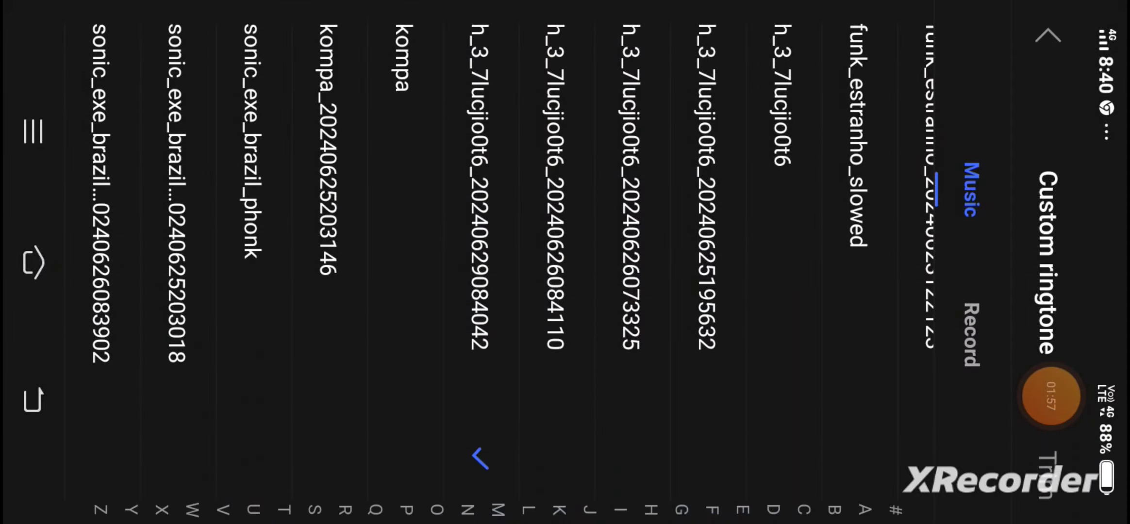
# Step: Go to the home screen, then open and close the notification shade
pyautogui.click(33, 262)
pyautogui.moveTo(1114, 264)
pyautogui.mouseDown()
pyautogui.moveTo(565, 264)
pyautogui.moveTo(1059, 264)
pyautogui.mouseUp()
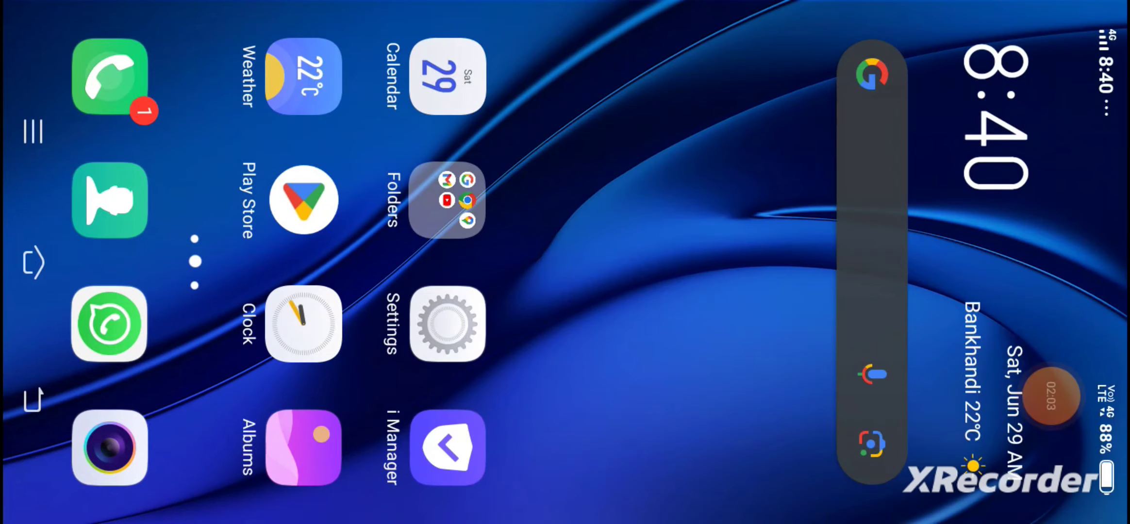